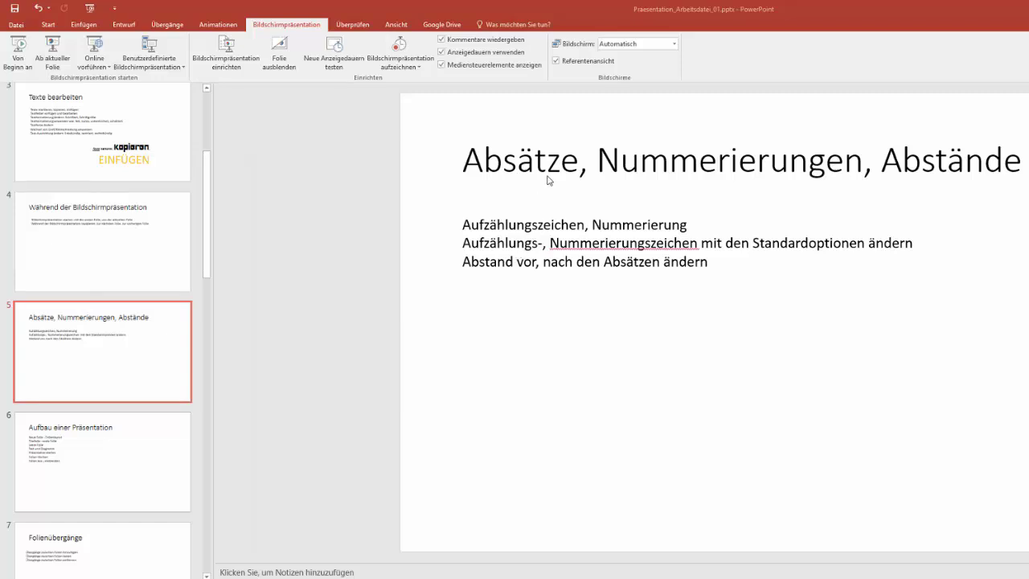
- Select all three body text lines on slide 5
{"action": "double_click", "coordinate": [521, 231]}
{"action": "left_click", "coordinate": [515, 226]}
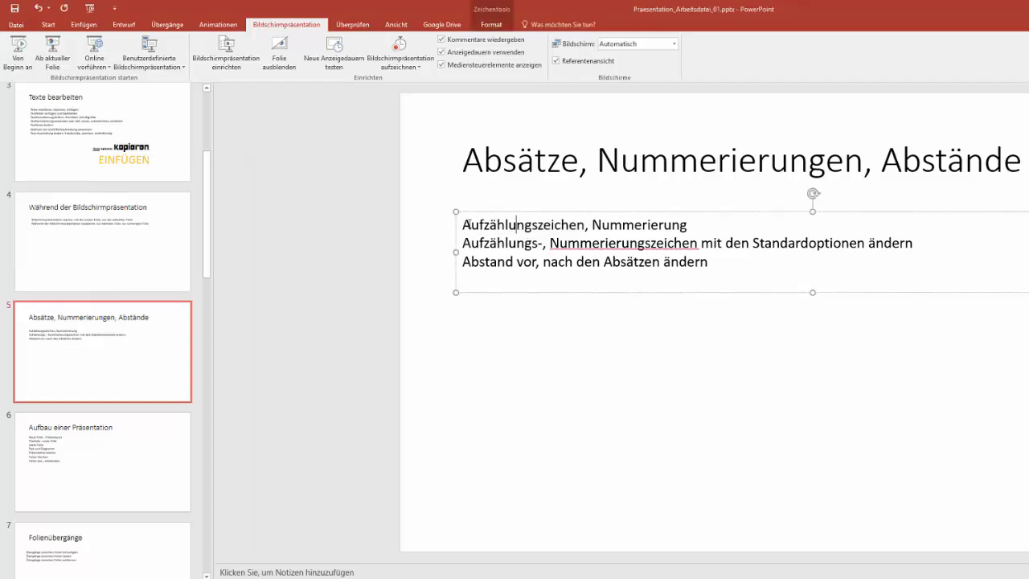
{"action": "left_click_drag", "start_coordinate": [465, 224], "coordinate": [515, 266]}
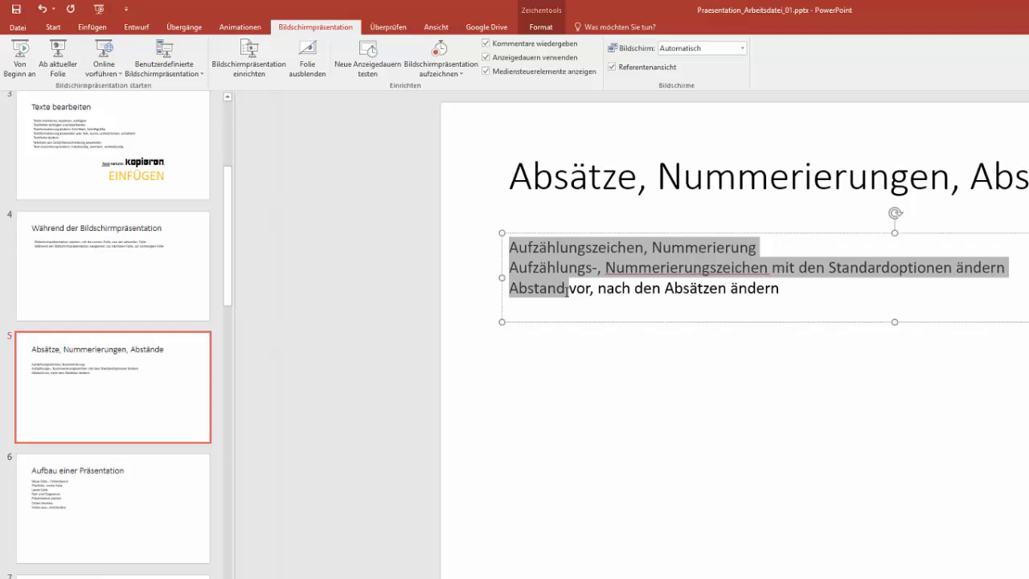
{"action": "left_click_drag", "start_coordinate": [567, 291], "coordinate": [796, 283]}
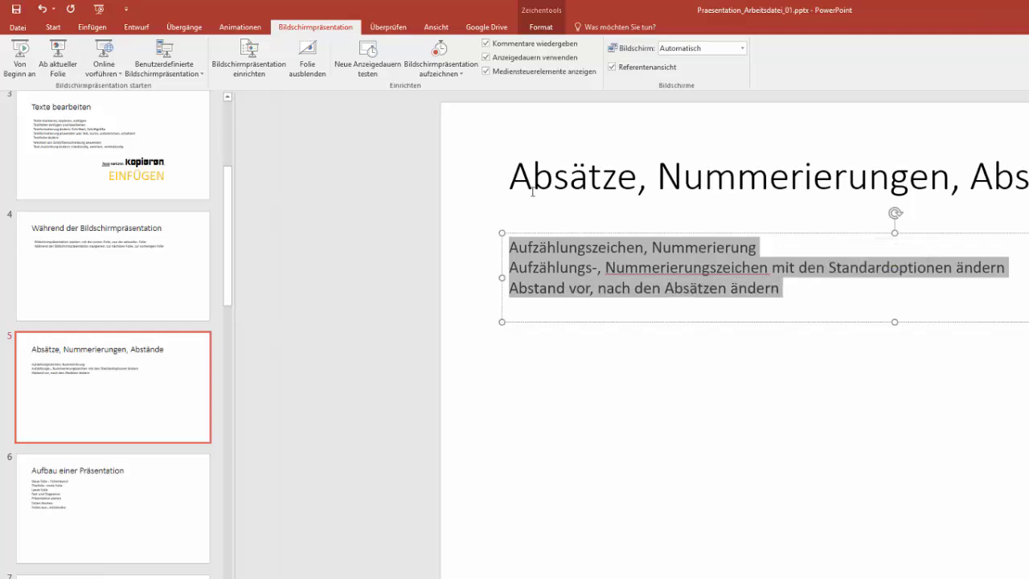
- Format the selected lines as a numbered list 1.–3. and show the Nummerierung formats
{"action": "left_click", "coordinate": [53, 29]}
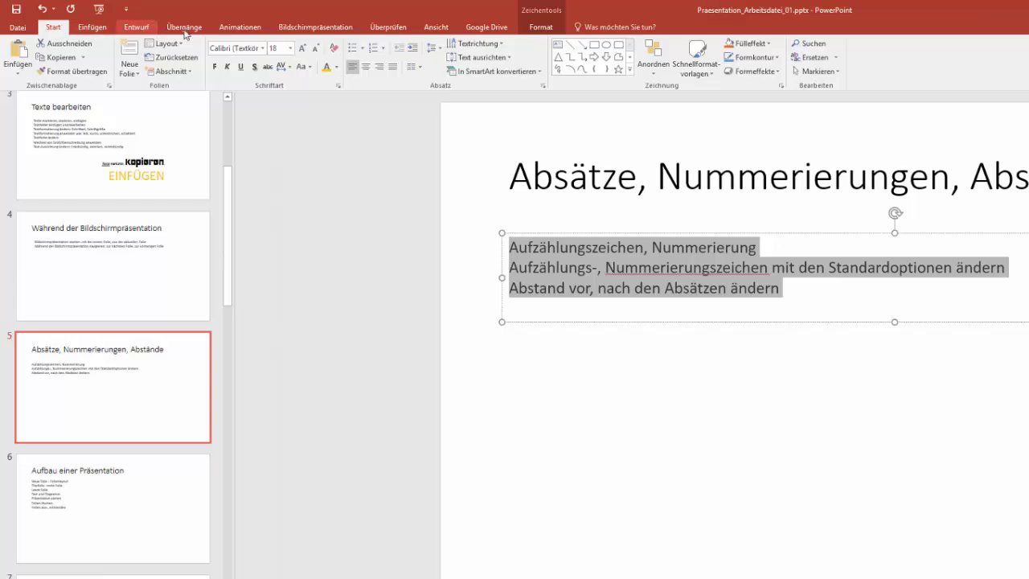
{"action": "left_click", "coordinate": [354, 49]}
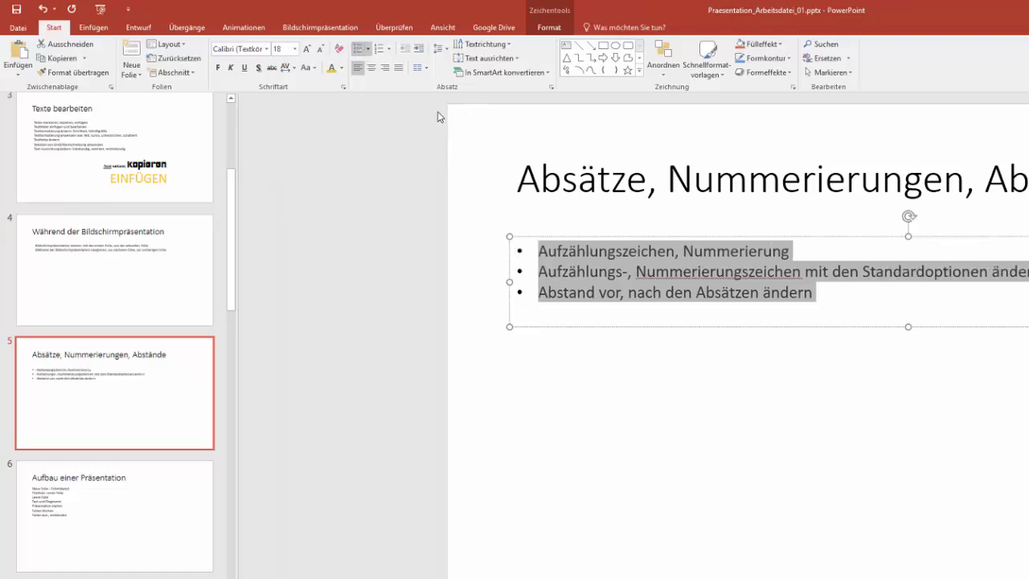
{"action": "left_click", "coordinate": [381, 51]}
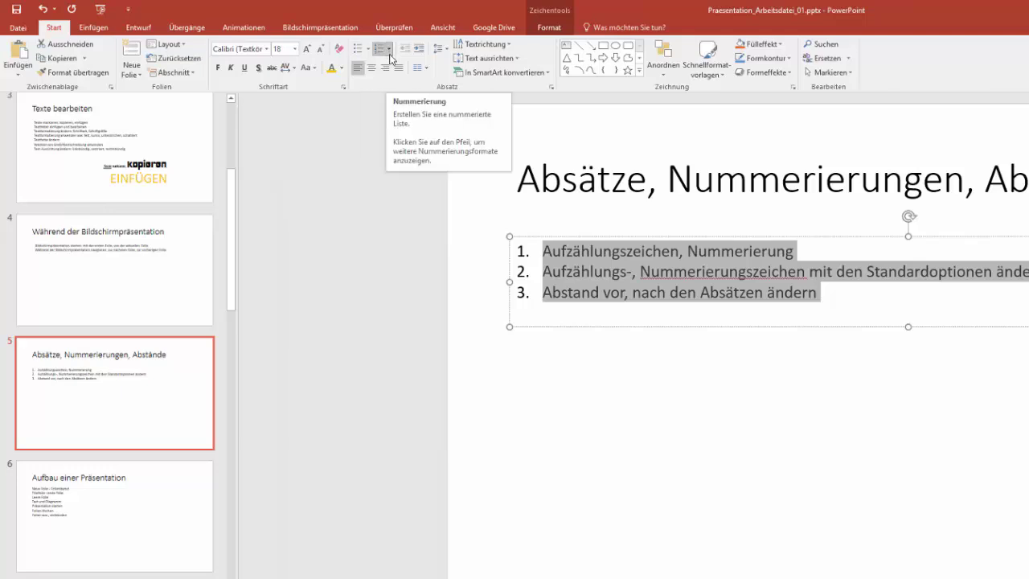
{"action": "left_click", "coordinate": [390, 50]}
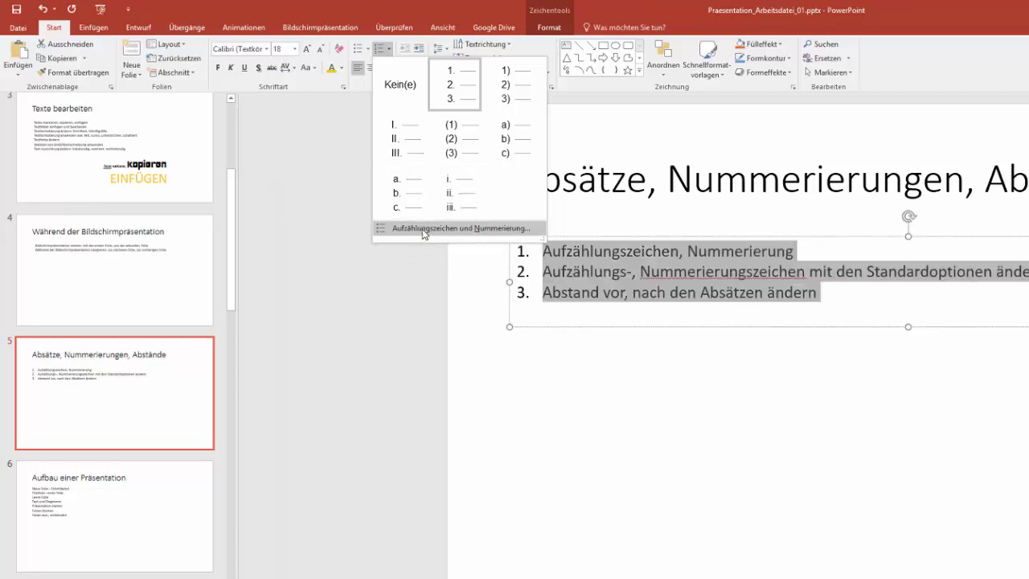
- Try the hollow circle bullet in Aufzählungszeichen und Nummerierung, then cancel without applying it
{"action": "left_click", "coordinate": [423, 229]}
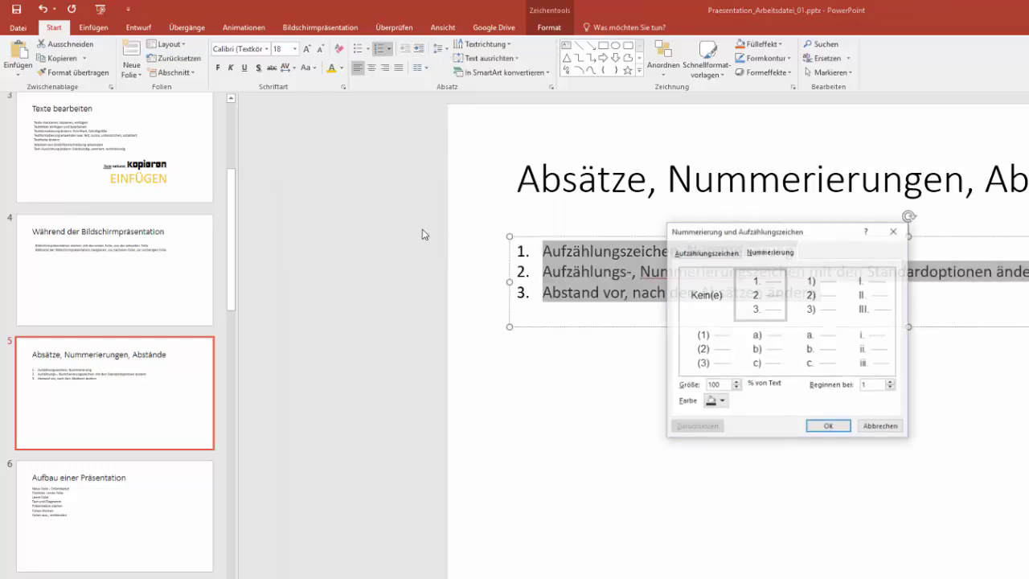
{"action": "left_click", "coordinate": [724, 255]}
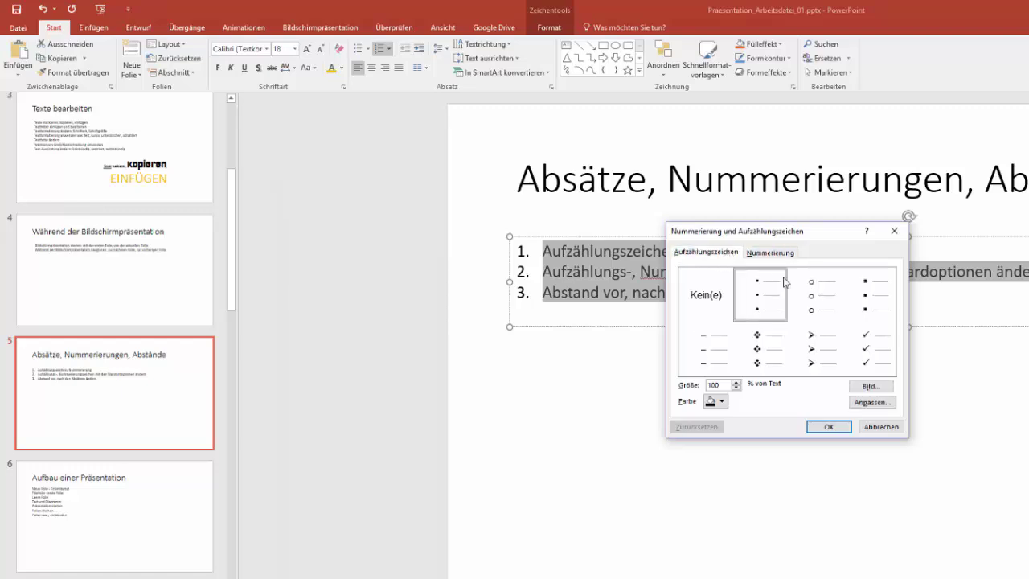
{"action": "left_click", "coordinate": [811, 293]}
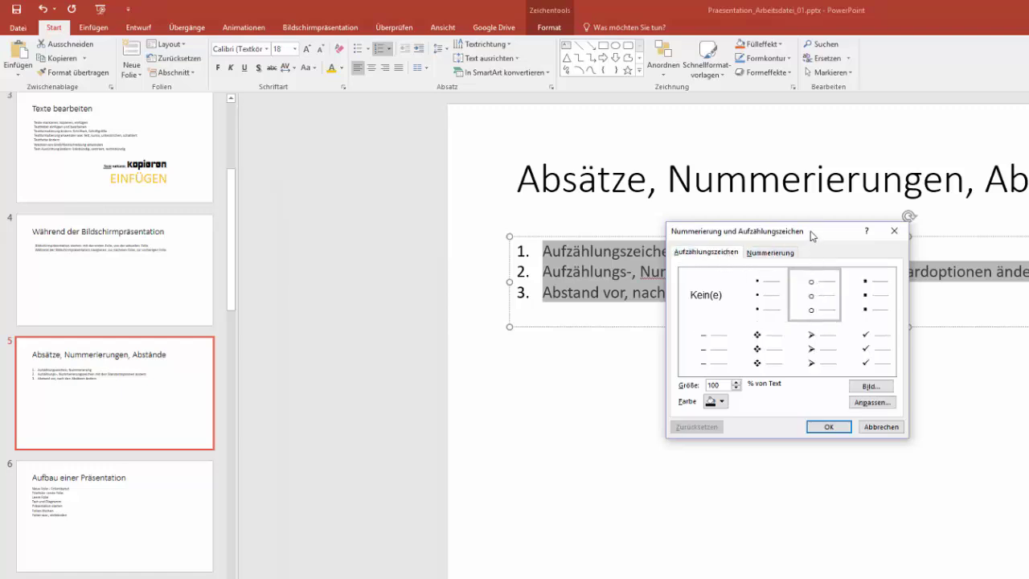
{"action": "left_click_drag", "start_coordinate": [812, 234], "coordinate": [1008, 144]}
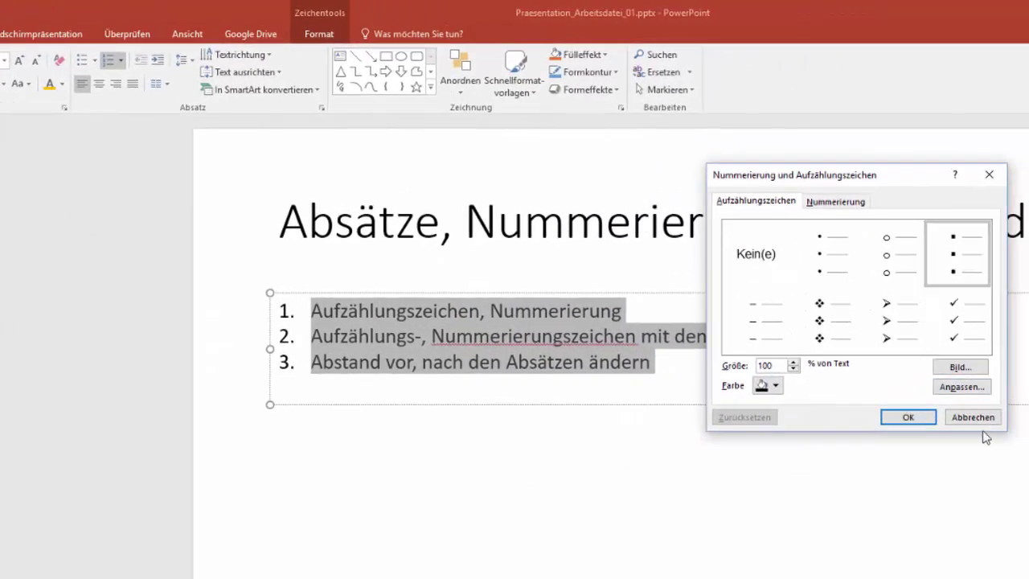
{"action": "left_click", "coordinate": [971, 418]}
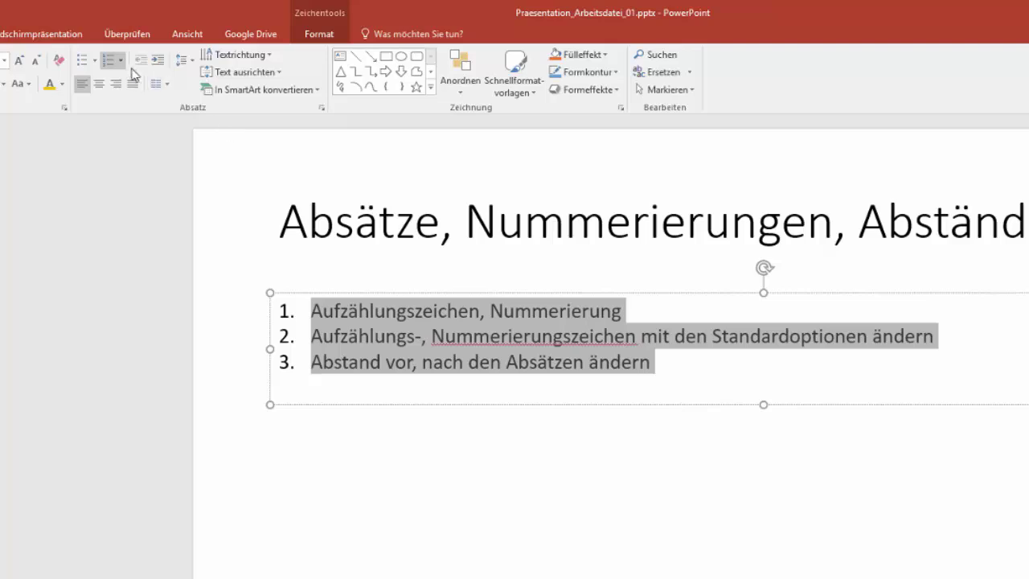
- Replace the numbering with diamond (❖) bullets on the three lines
{"action": "left_click", "coordinate": [96, 61]}
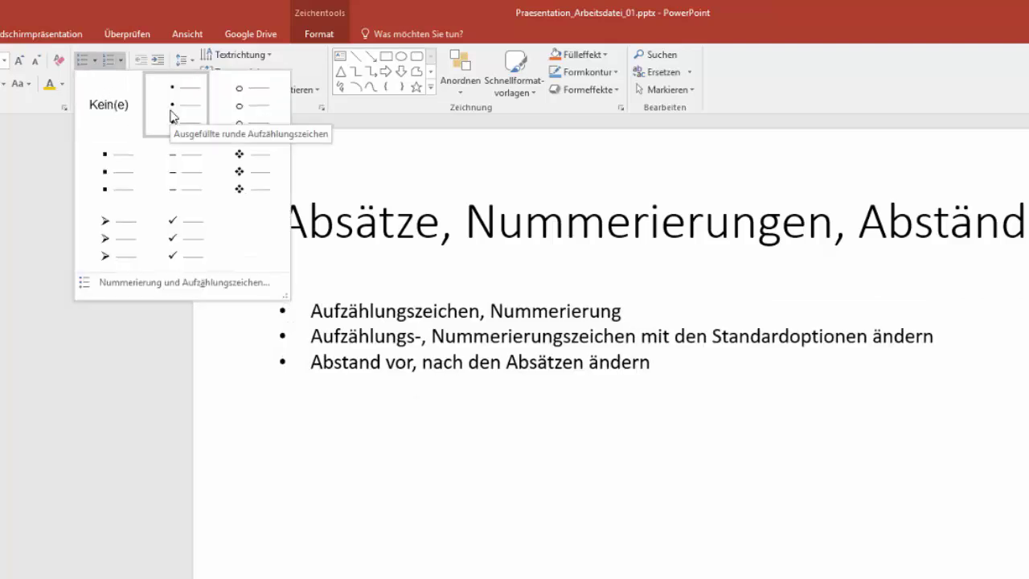
{"action": "left_click", "coordinate": [237, 171]}
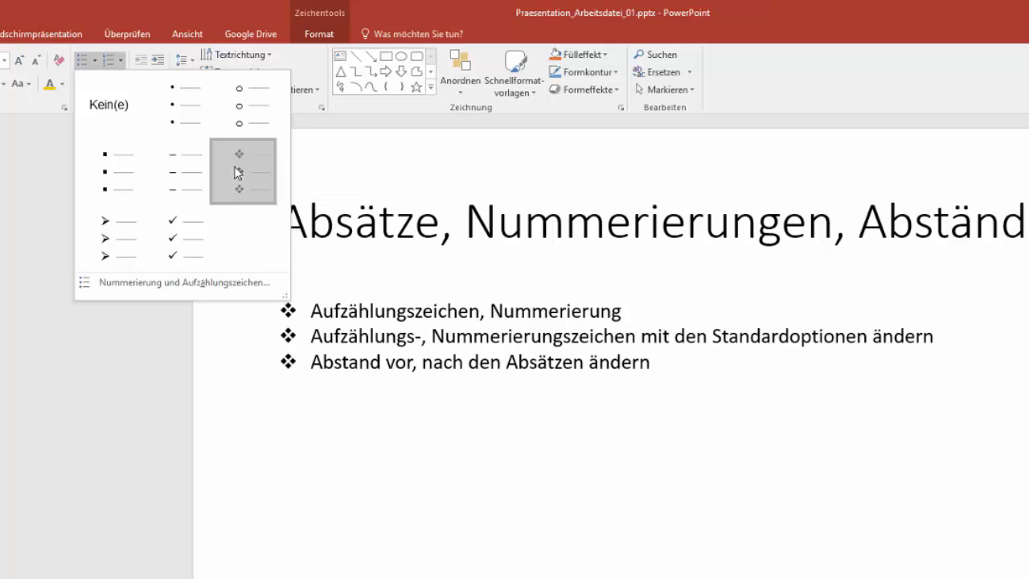
{"action": "left_click", "coordinate": [507, 344]}
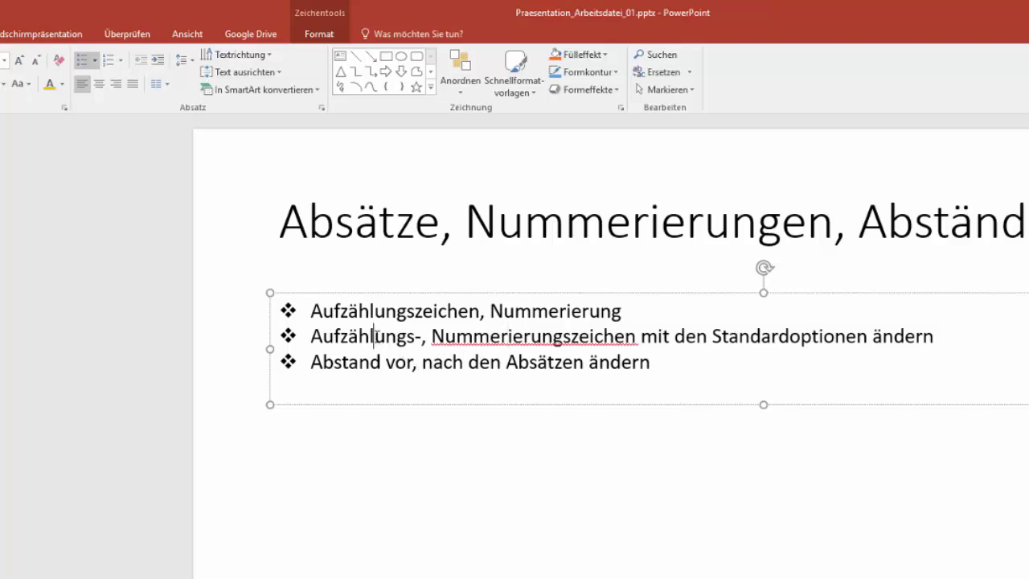
- Set Absatz spacing Vor and Nach to 18 Pt. for the three bullet lines
{"action": "triple_click", "coordinate": [373, 336]}
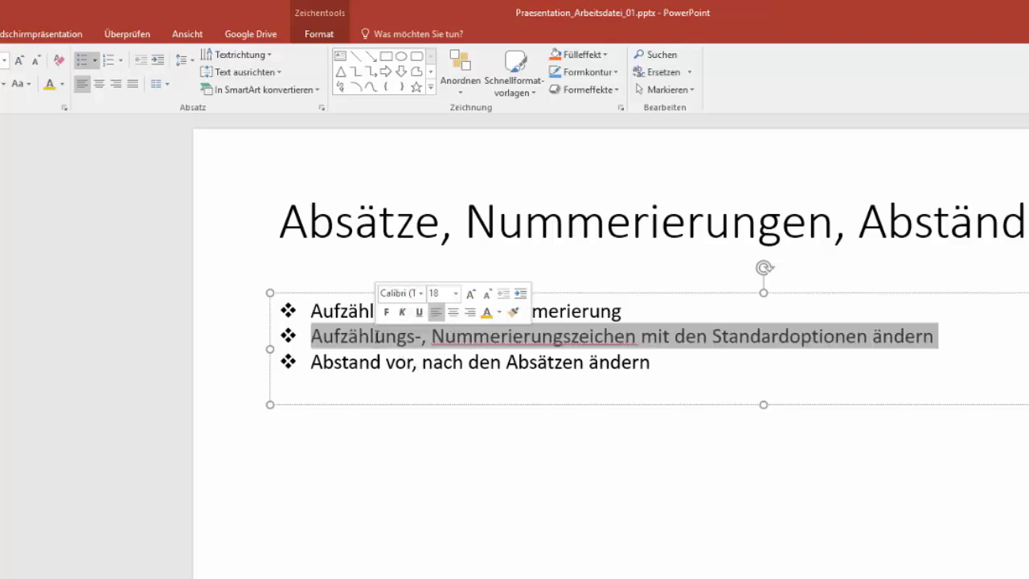
{"action": "left_click", "coordinate": [373, 336]}
{"action": "left_click_drag", "start_coordinate": [312, 311], "coordinate": [647, 356]}
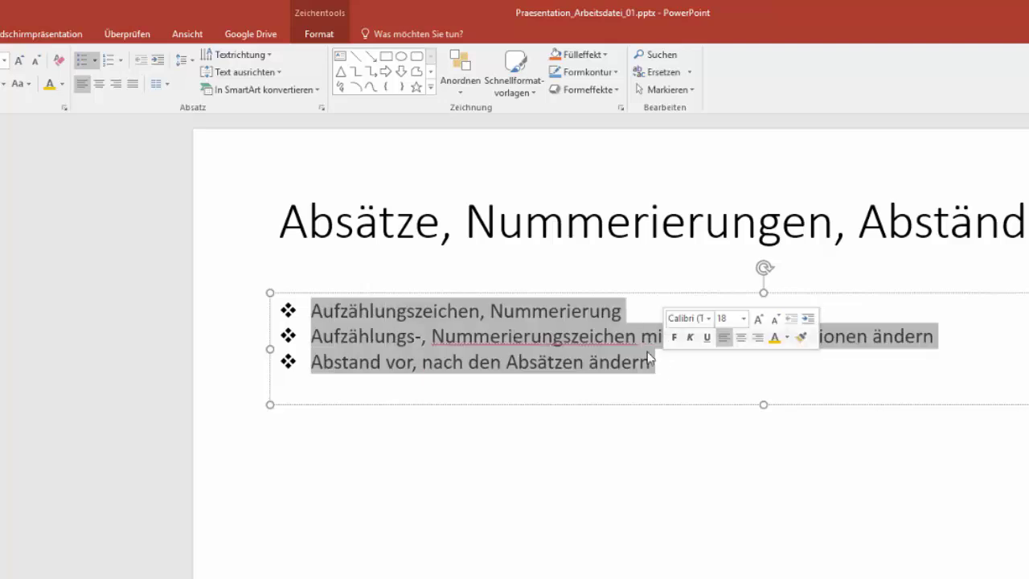
{"action": "right_click", "coordinate": [501, 315]}
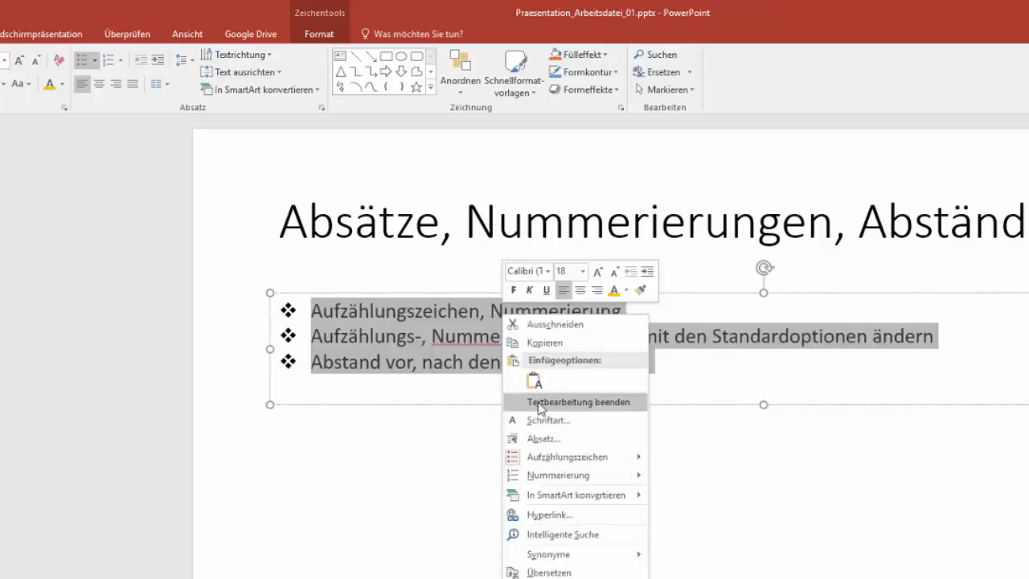
{"action": "left_click", "coordinate": [549, 441]}
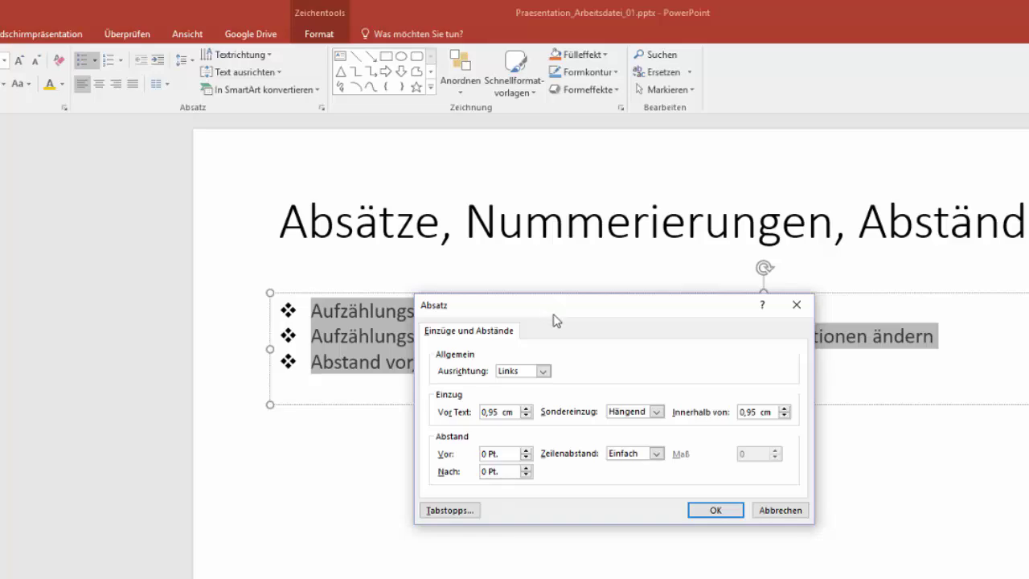
{"action": "left_click_drag", "start_coordinate": [554, 319], "coordinate": [554, 426]}
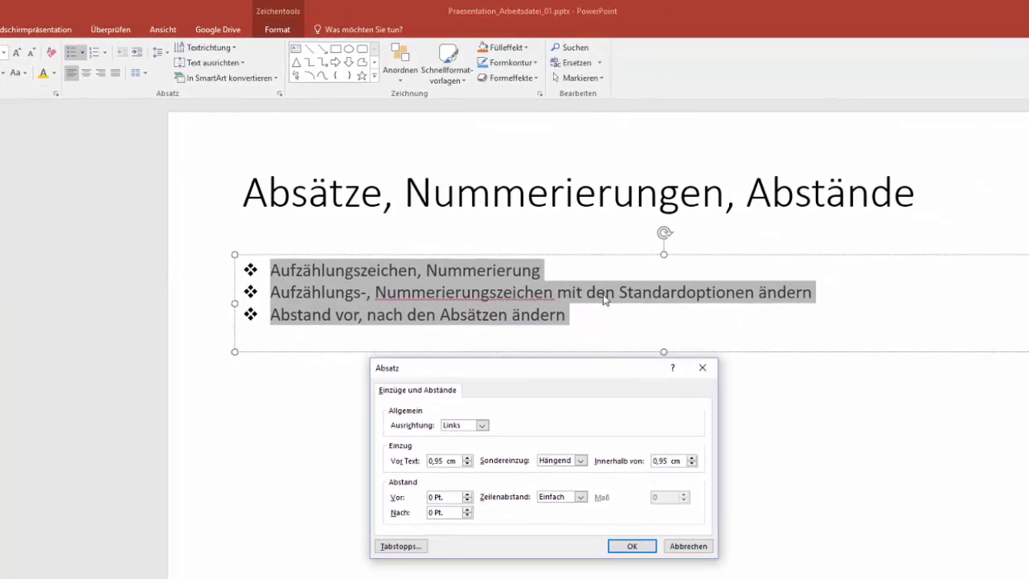
{"action": "left_click", "coordinate": [467, 495]}
{"action": "left_click", "coordinate": [467, 509]}
{"action": "left_click", "coordinate": [633, 546]}
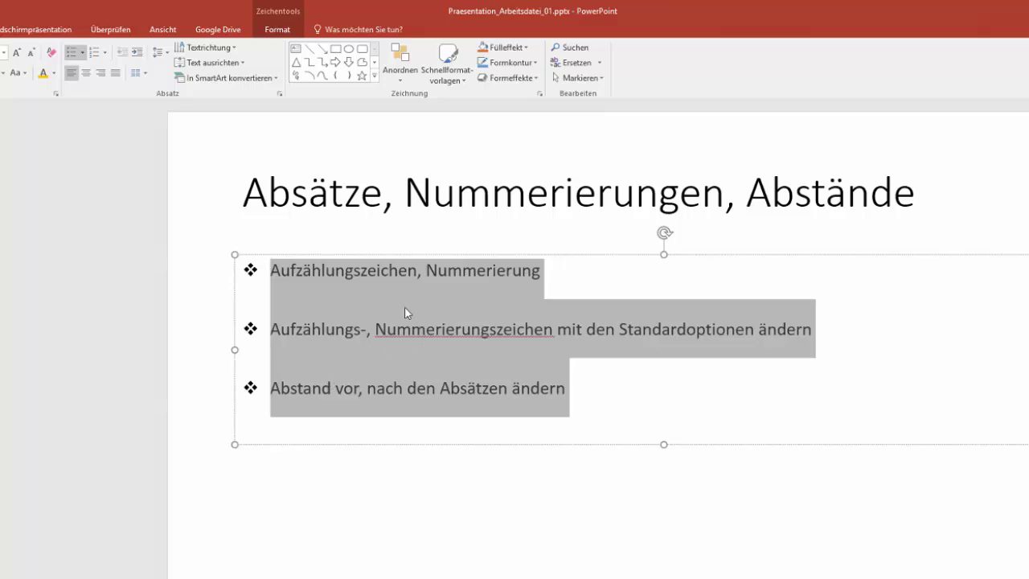
{"action": "triple_click", "coordinate": [354, 331]}
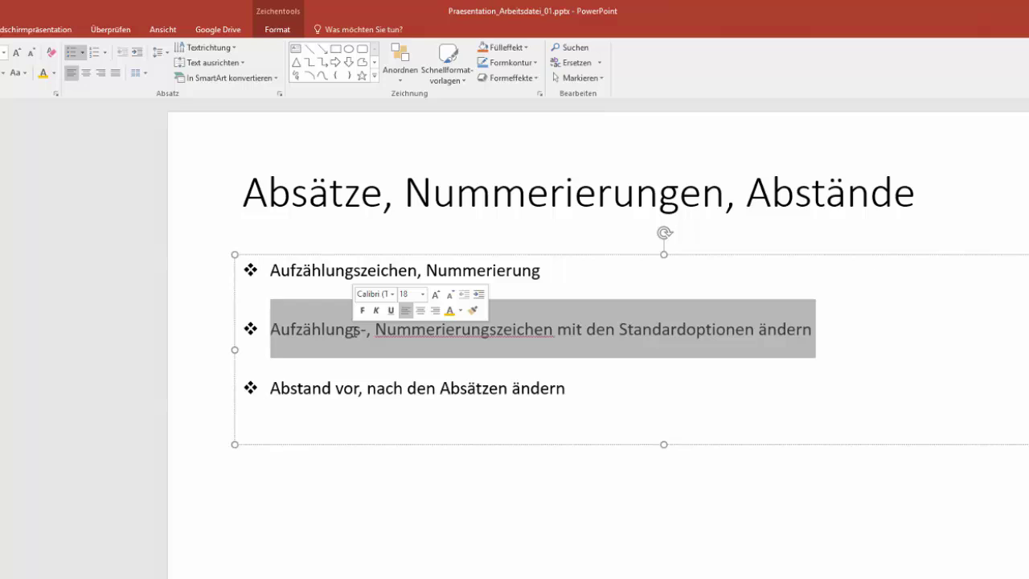
{"action": "left_click_drag", "start_coordinate": [310, 270], "coordinate": [328, 361]}
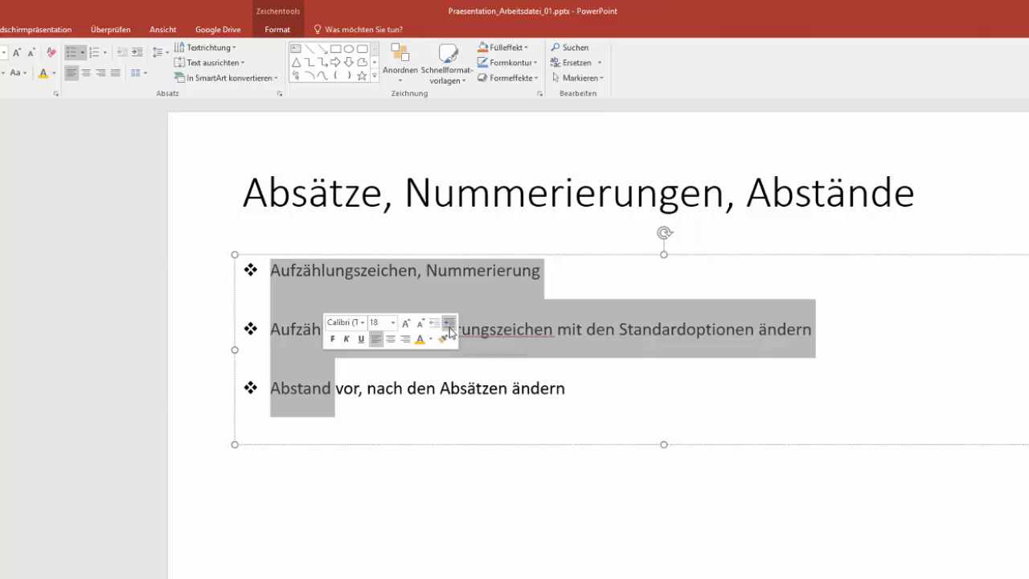
{"action": "left_click", "coordinate": [449, 327]}
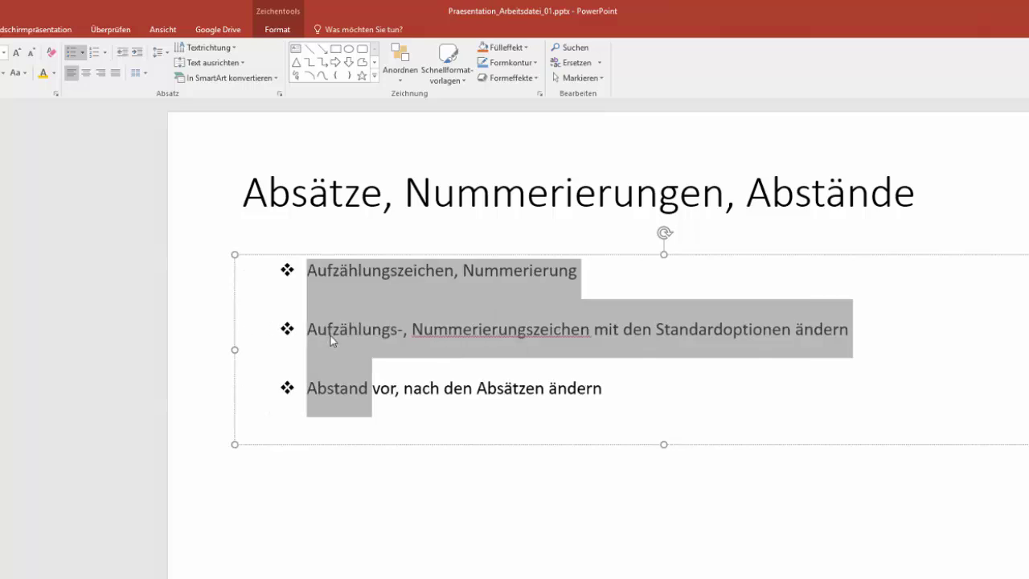
{"action": "left_click", "coordinate": [125, 57]}
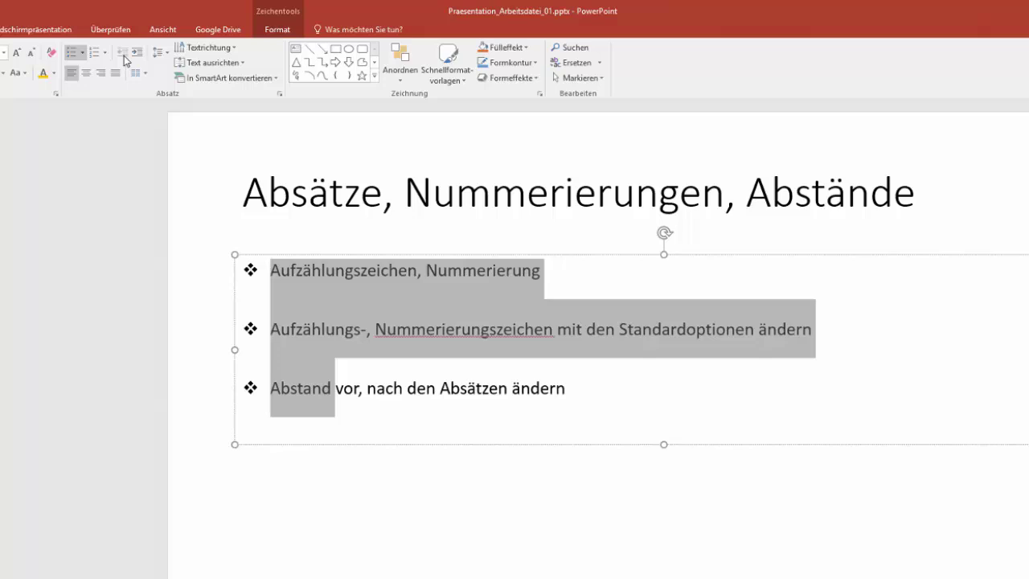
{"action": "right_click", "coordinate": [375, 286]}
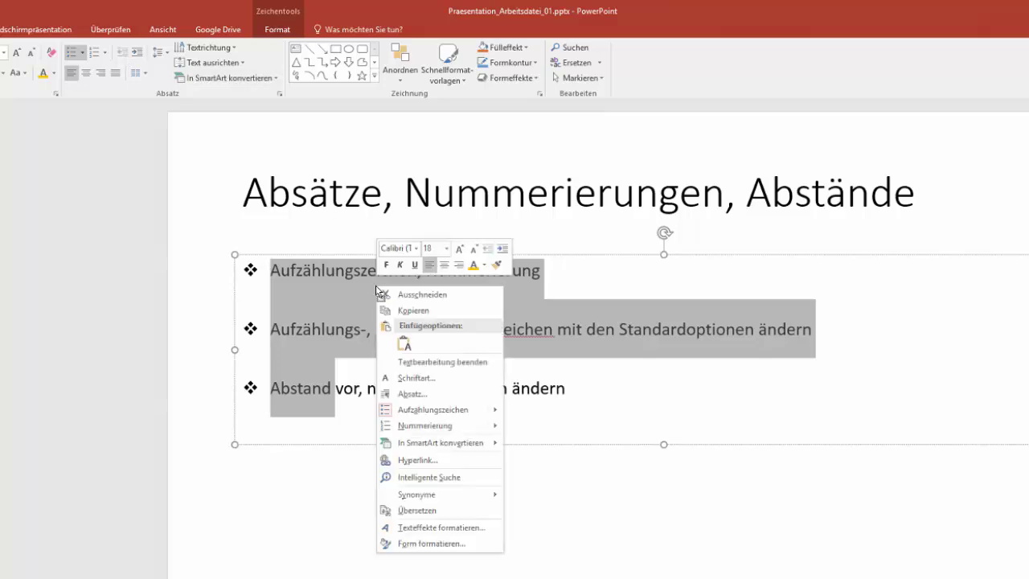
{"action": "left_click", "coordinate": [502, 248]}
{"action": "right_click", "coordinate": [508, 285]}
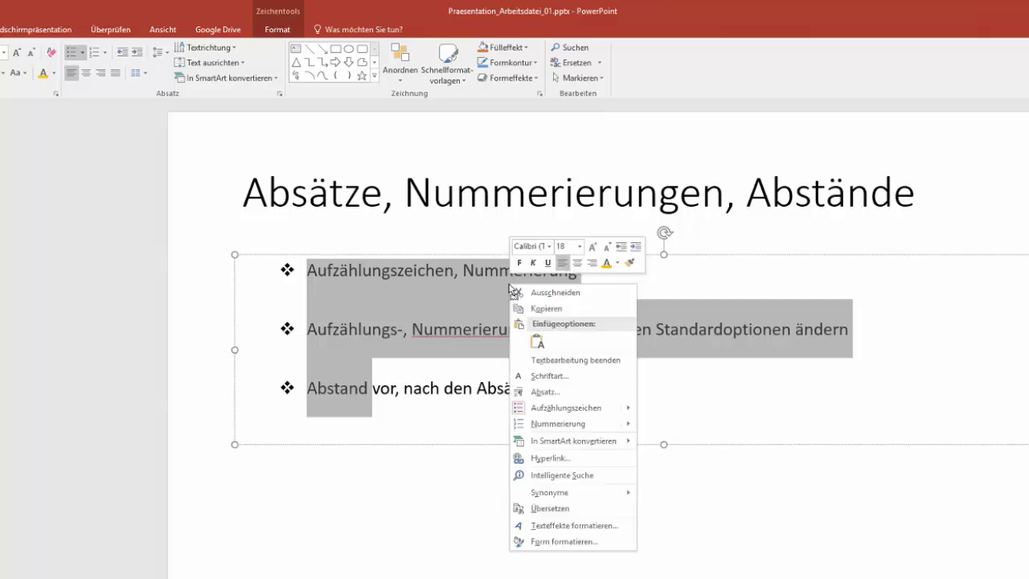
{"action": "left_click", "coordinate": [632, 257]}
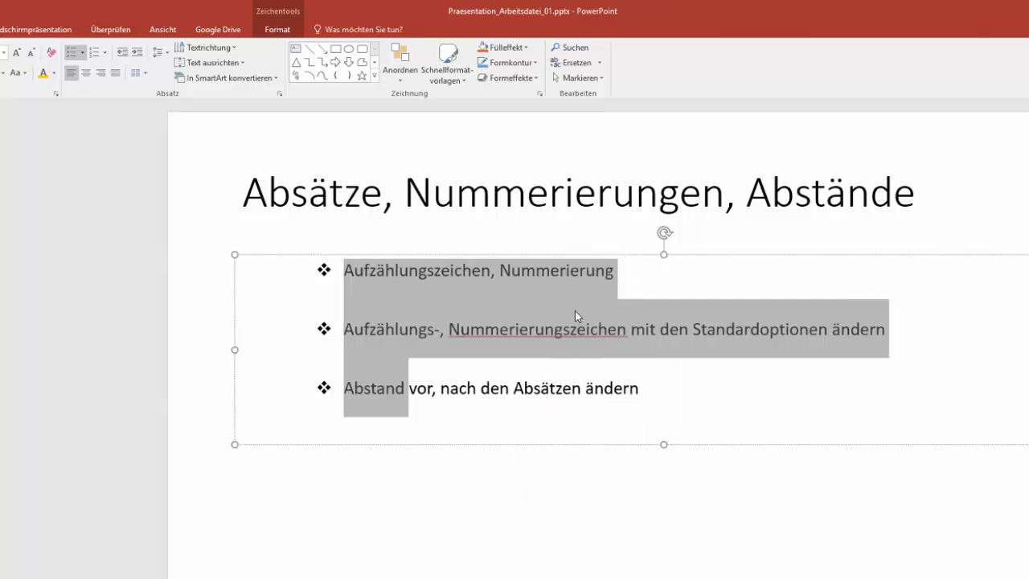
{"action": "right_click", "coordinate": [572, 312]}
{"action": "left_click", "coordinate": [682, 276]}
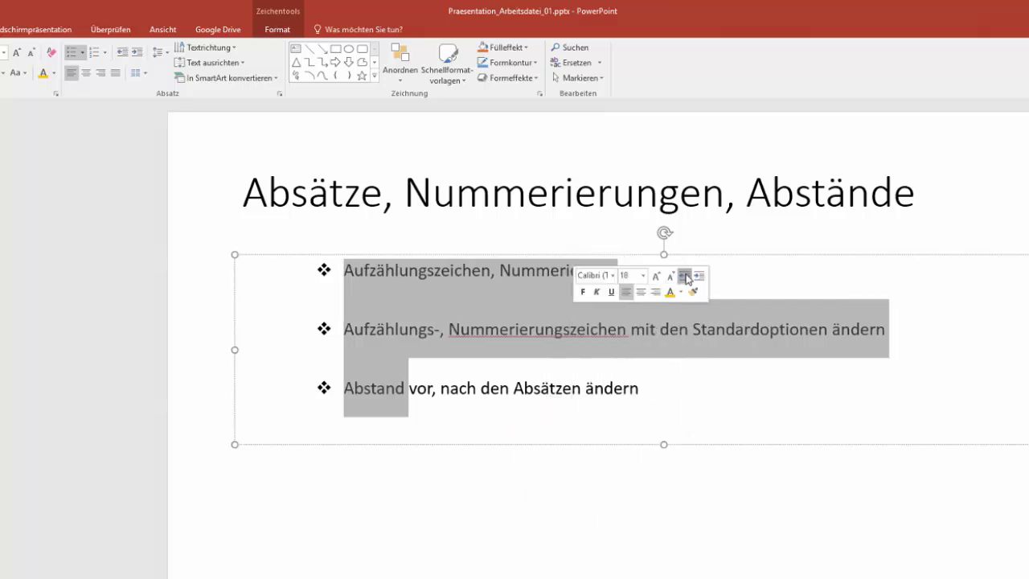
{"action": "right_click", "coordinate": [560, 286]}
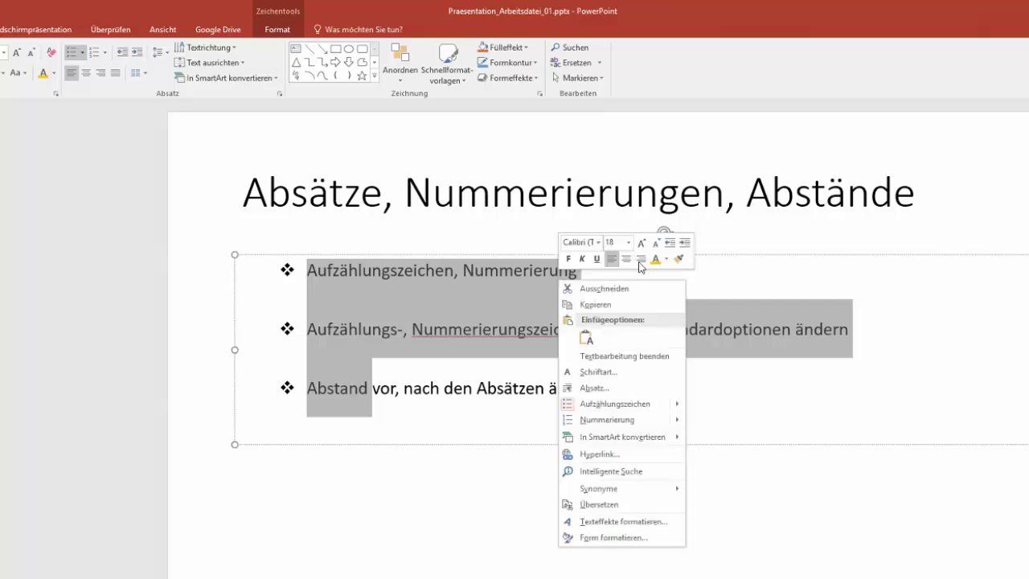
{"action": "left_click", "coordinate": [666, 244]}
{"action": "left_click", "coordinate": [666, 245]}
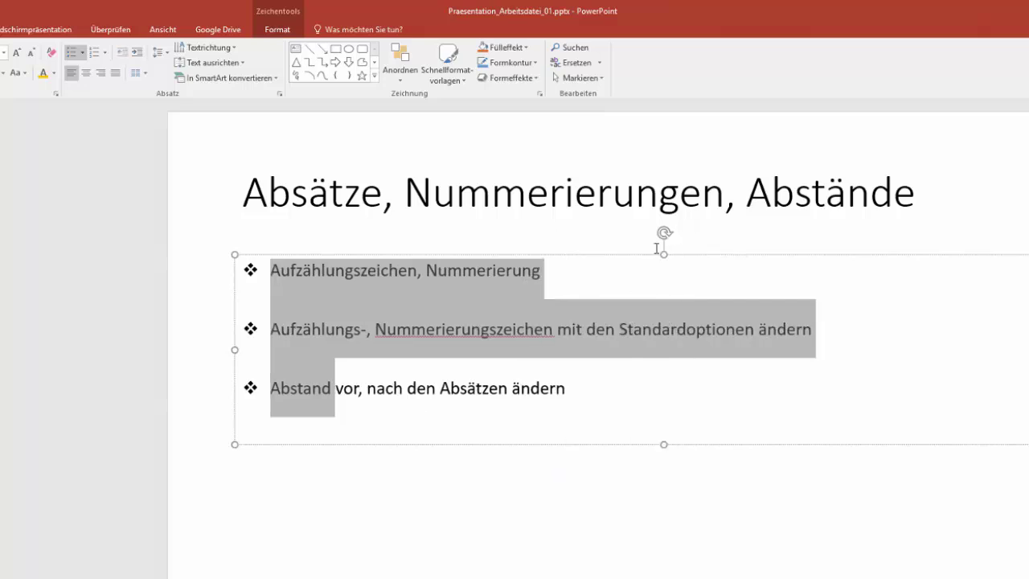
- Click an empty slide area to deselect the text box with the spaced diamond bullets
{"action": "left_click", "coordinate": [303, 518]}
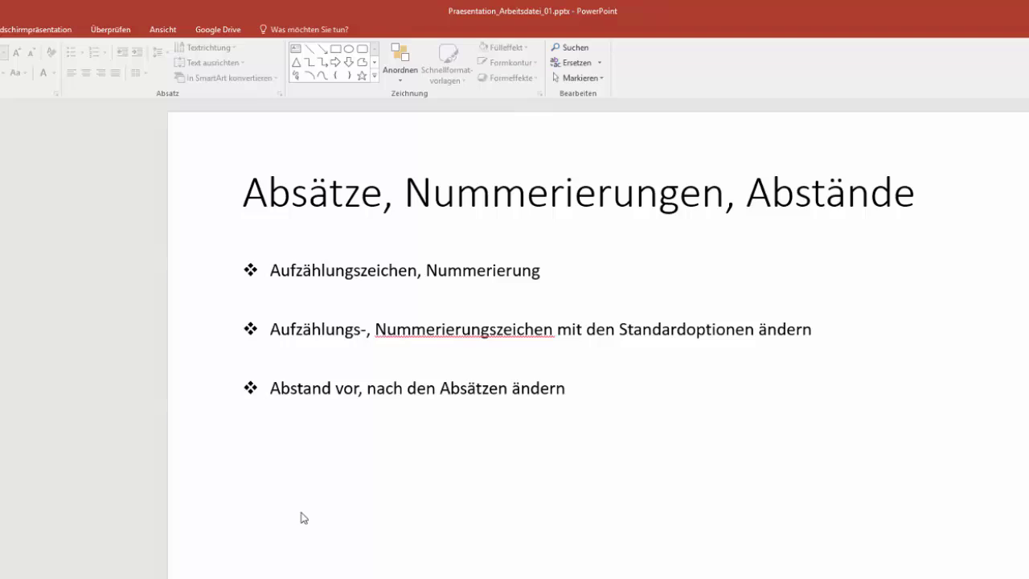